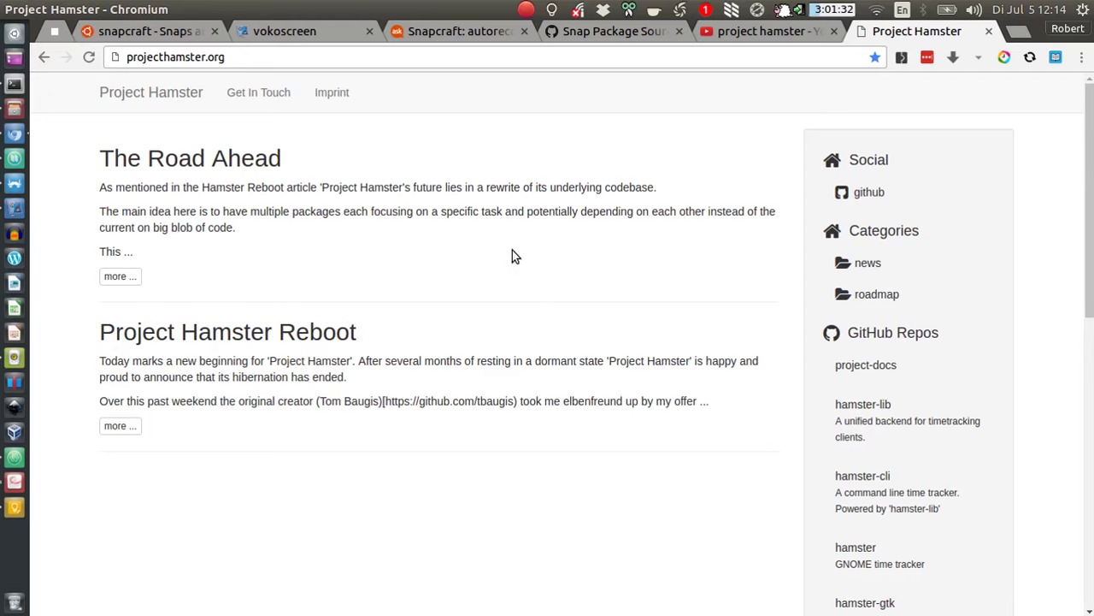
- View the Toggl timer at toggl.com/app/timer in a new browser tab, and close that tab
scroll(512, 257, down, 1)
key(ctrl+t)
text(toggl.com/app/timer)
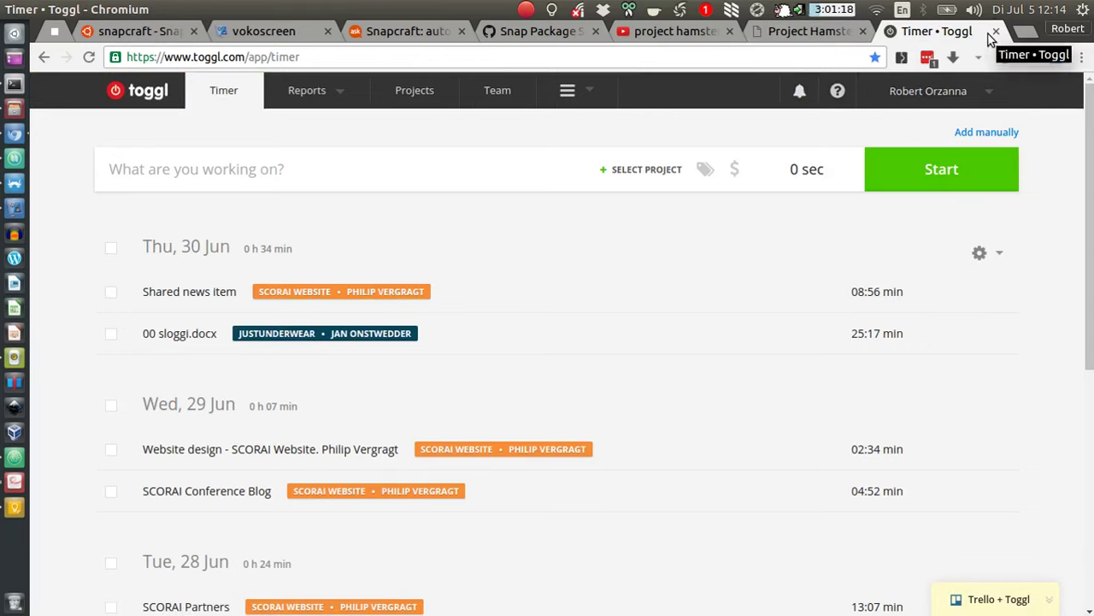
mouse_move(1006, 101)
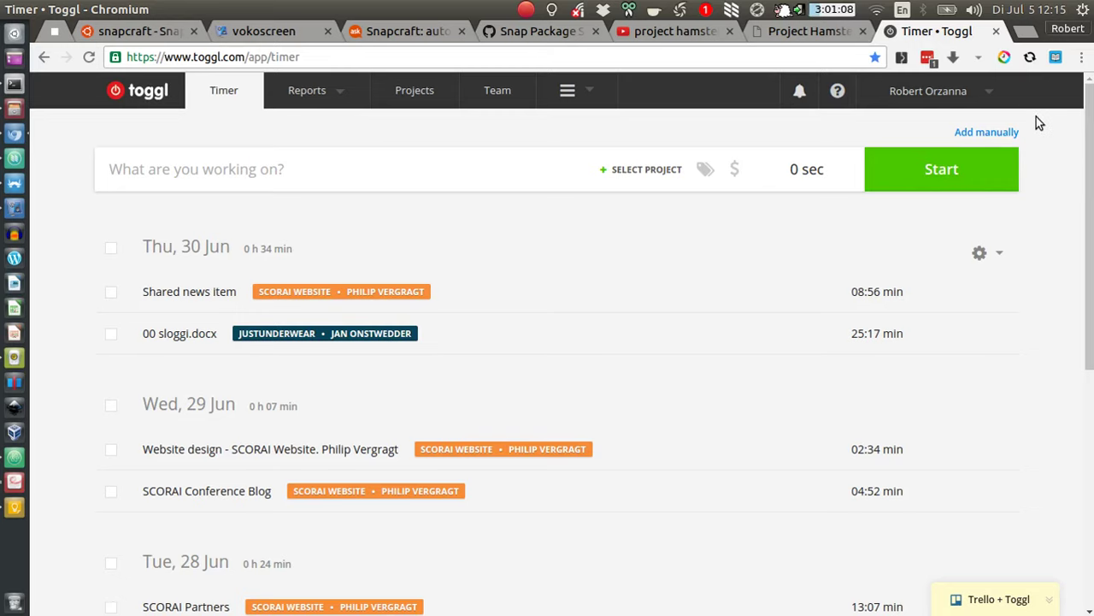
click(996, 31)
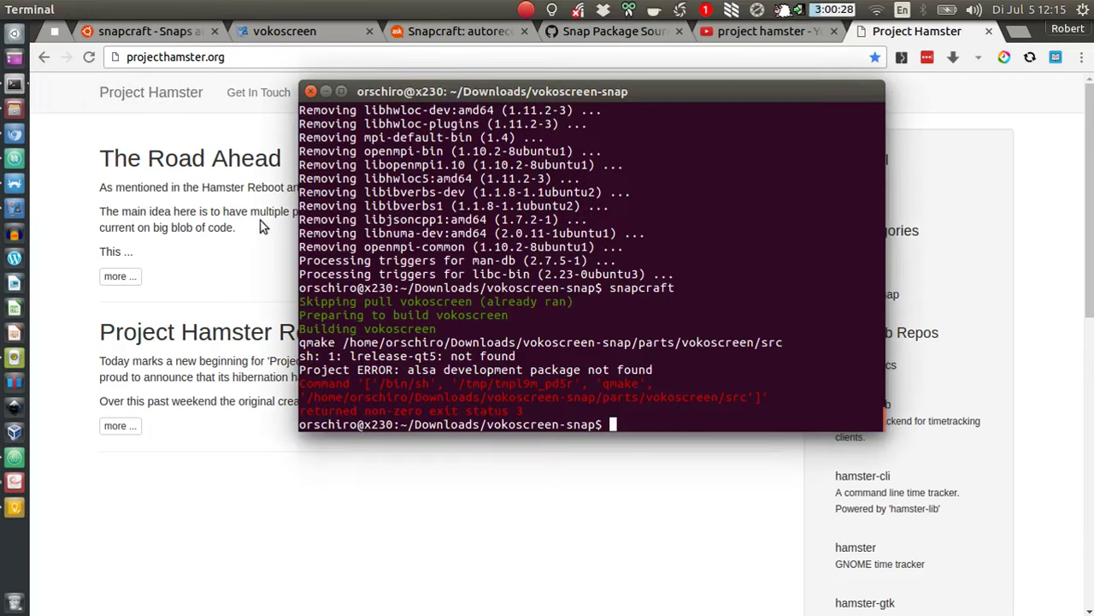
- Search the terminal's command history for "hamster", and return to the Project Hamster page in the browser
key(ctrl+r)
text(hamster)
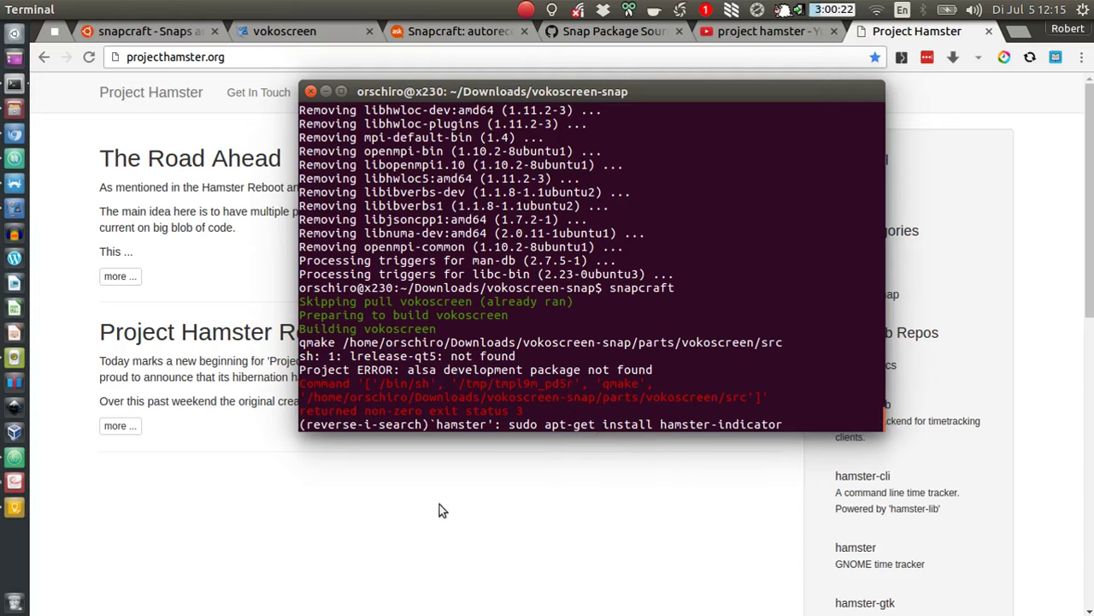
click(468, 524)
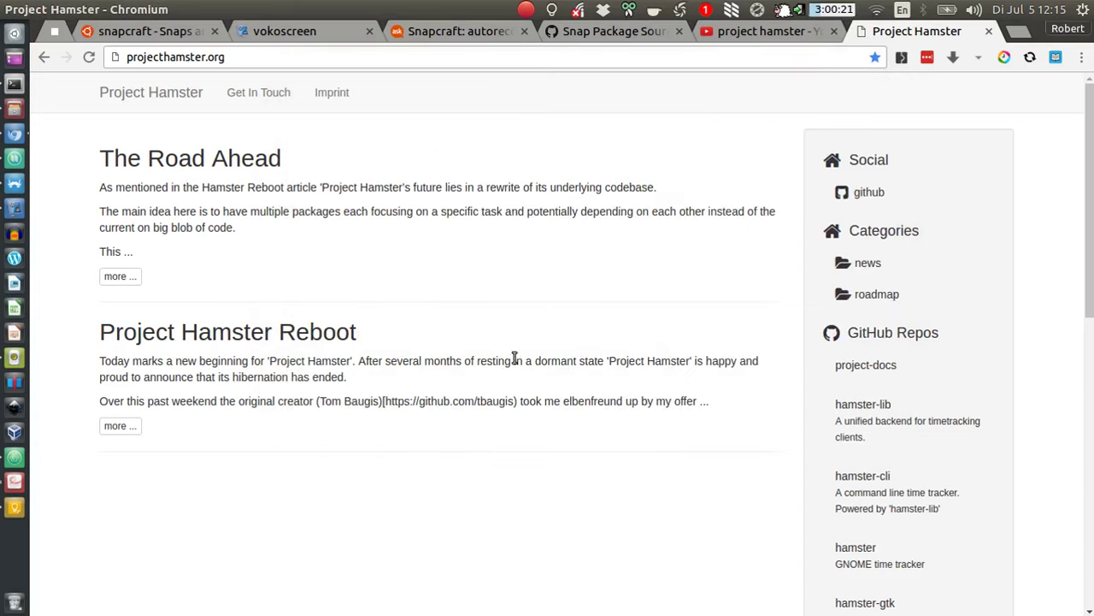
- Start tracking a new Hamster activity named "Proof-read paper", tagged with the existing tag of the paper's client
click(756, 10)
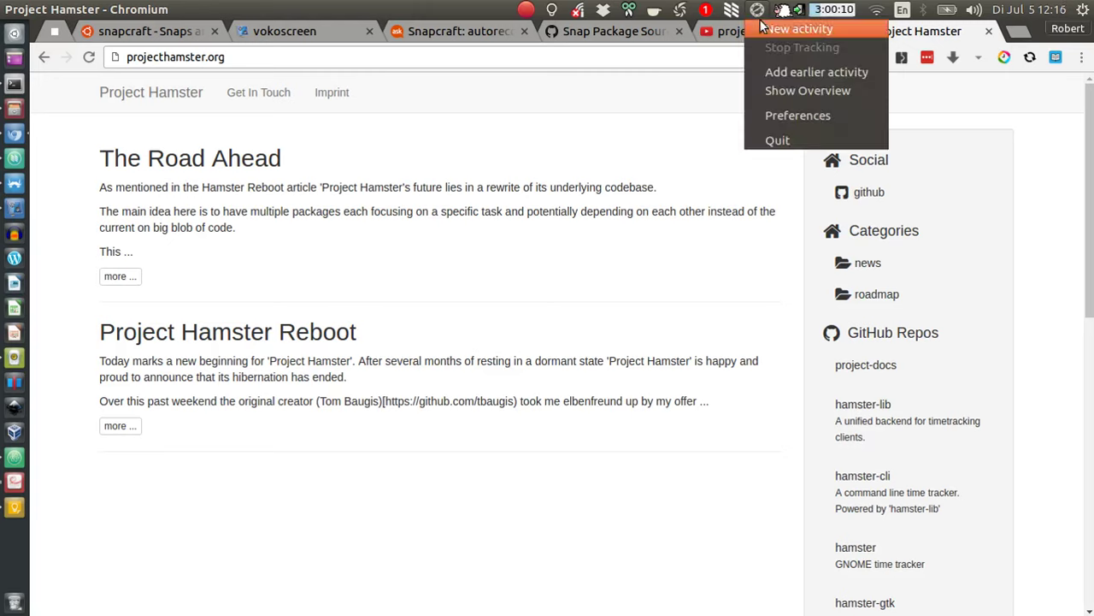
click(773, 31)
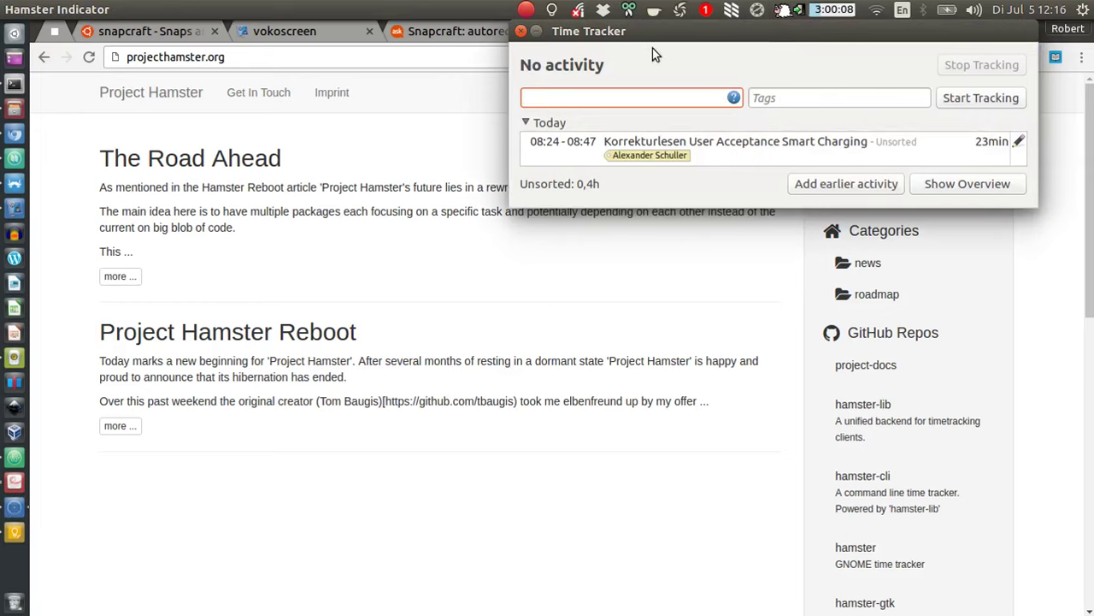
drag(681, 36, 491, 160)
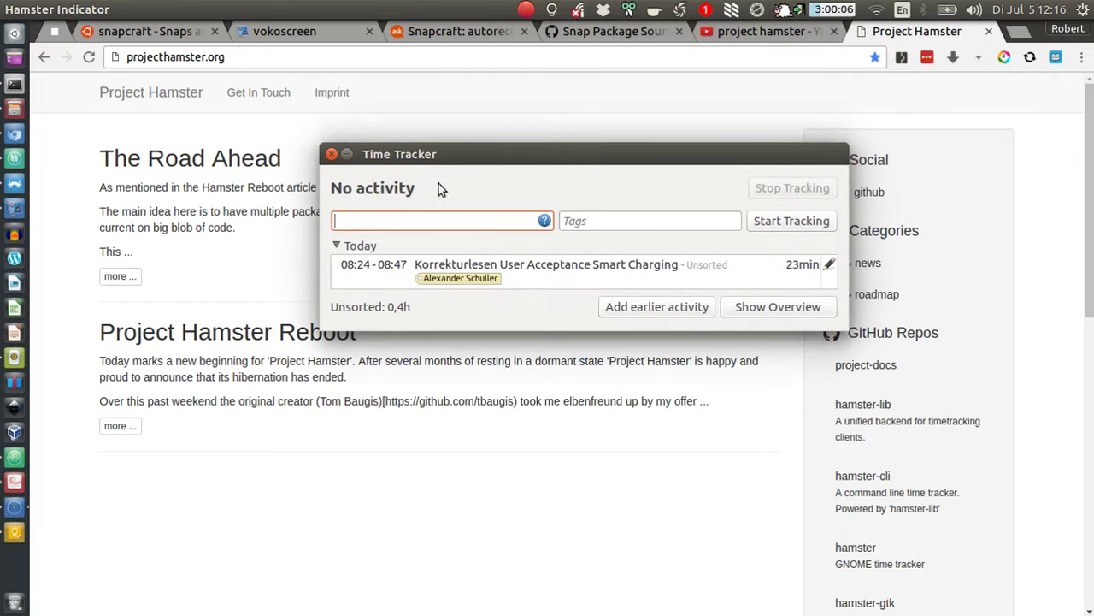
click(448, 220)
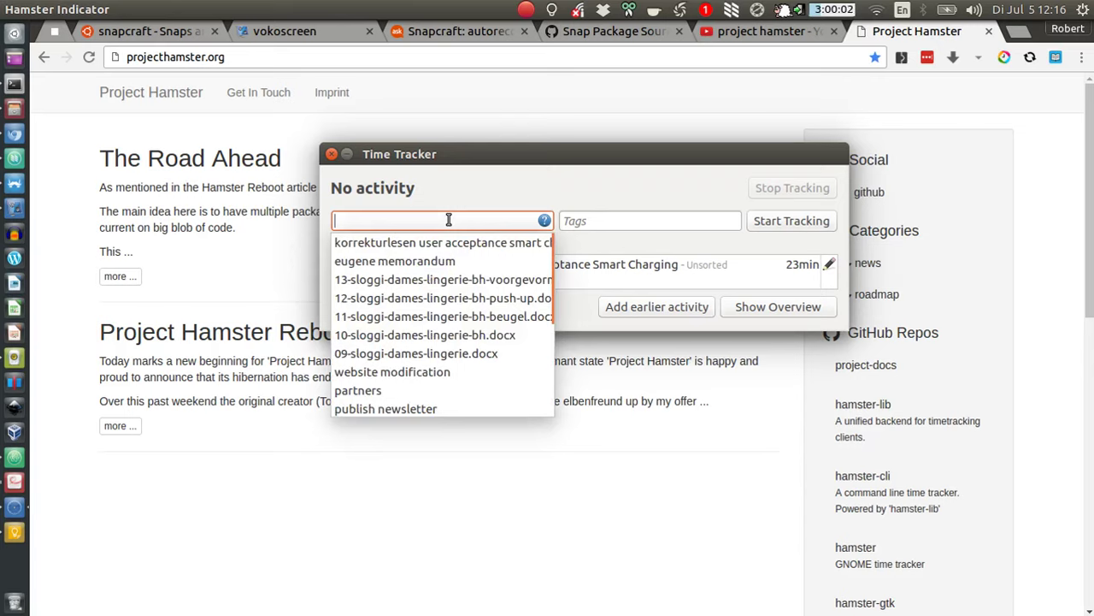
text(Proof-read )
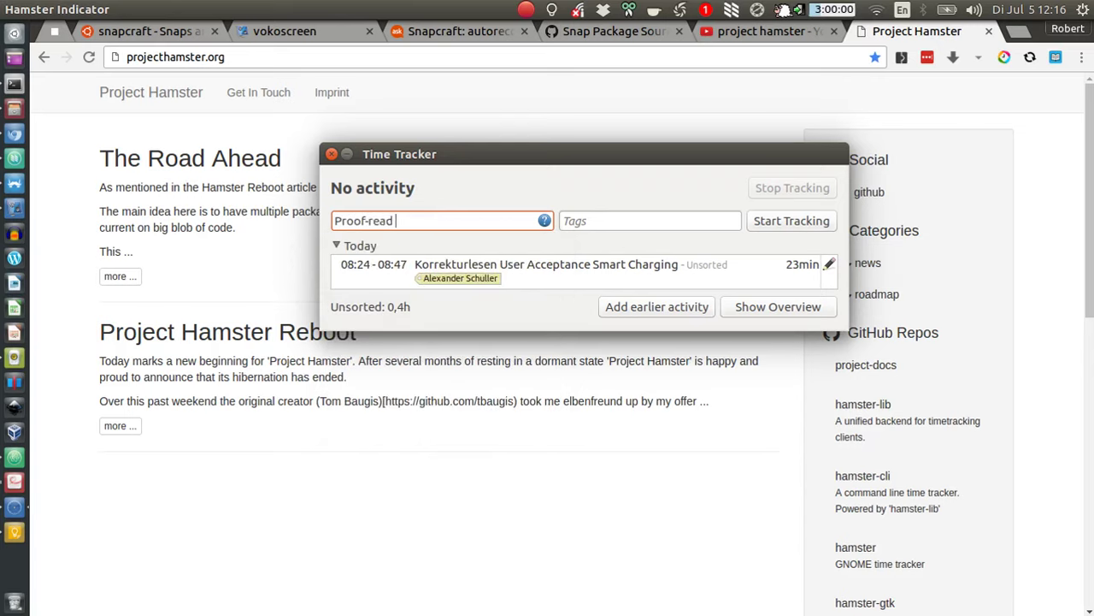
text(paper)
click(635, 215)
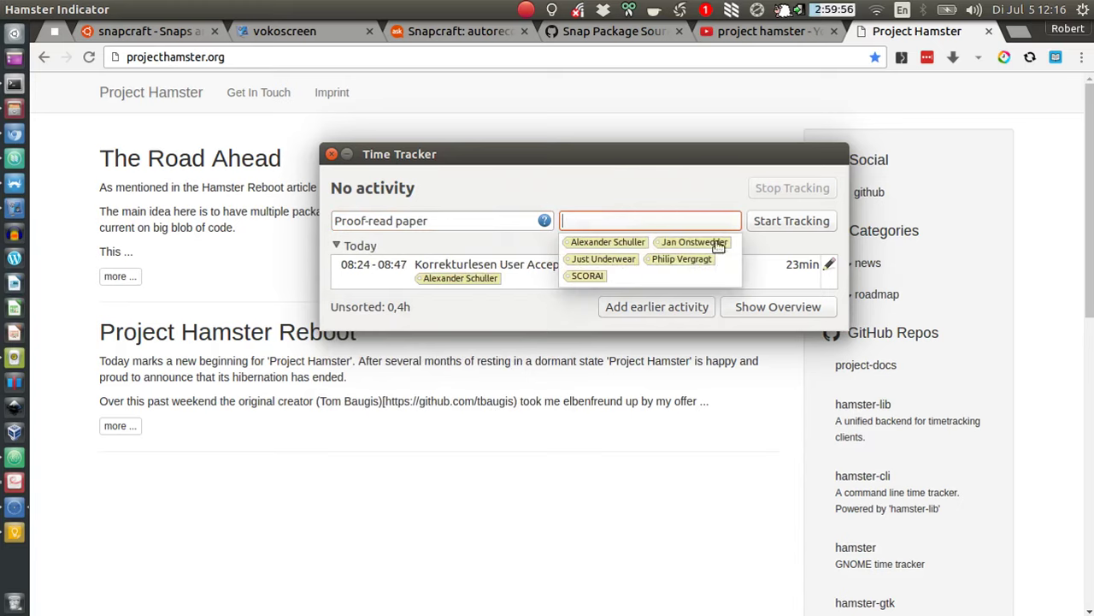
click(624, 242)
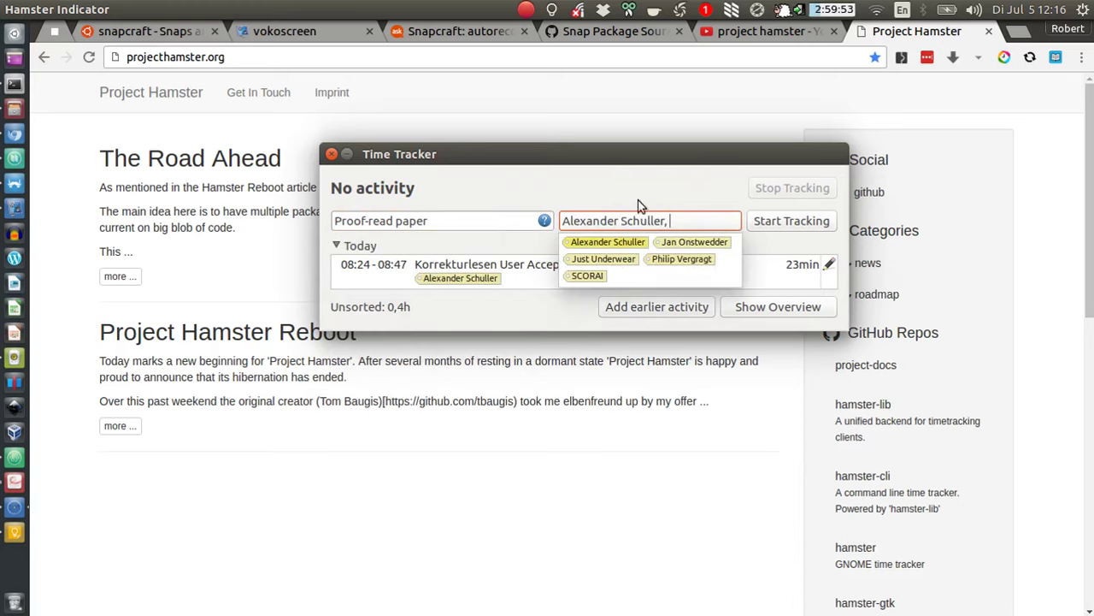
click(794, 228)
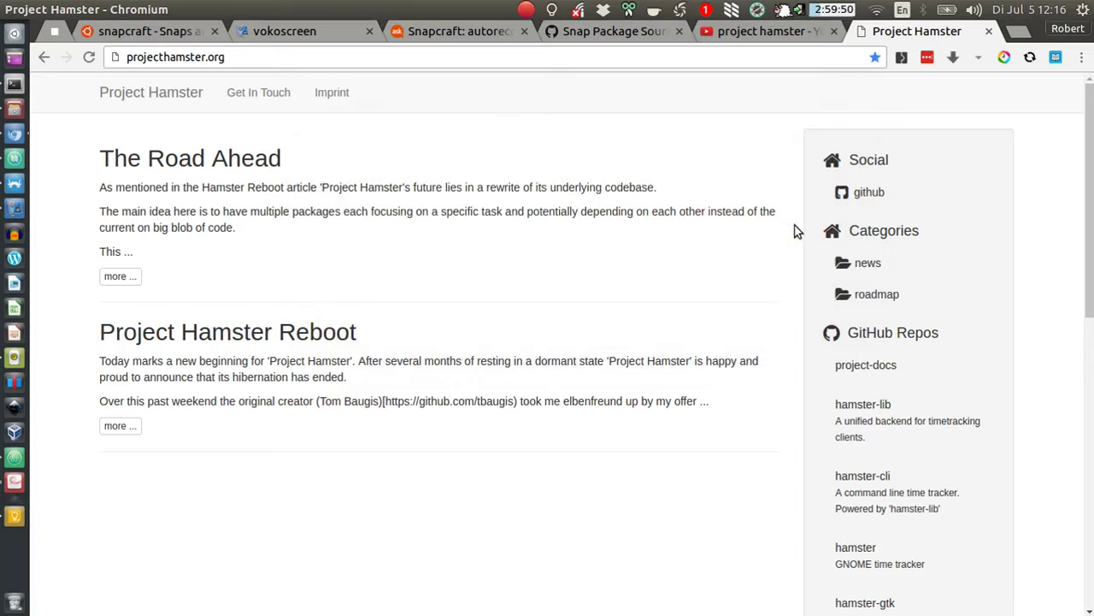
- Check the running activity in the time tracker, and skim the opening pages of revision_trc (4).pdf
click(757, 10)
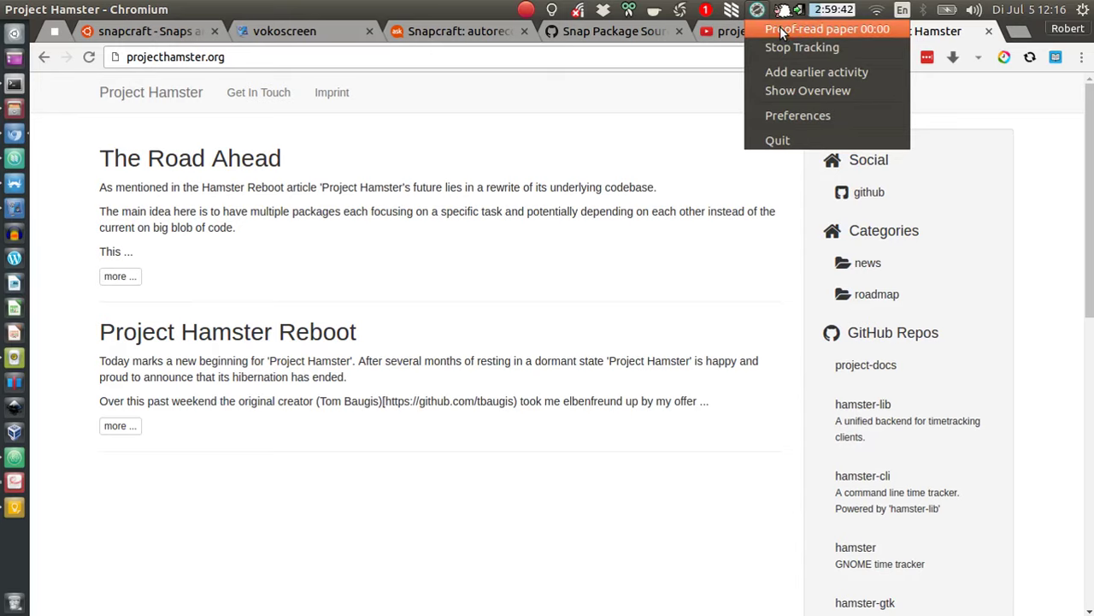
click(581, 120)
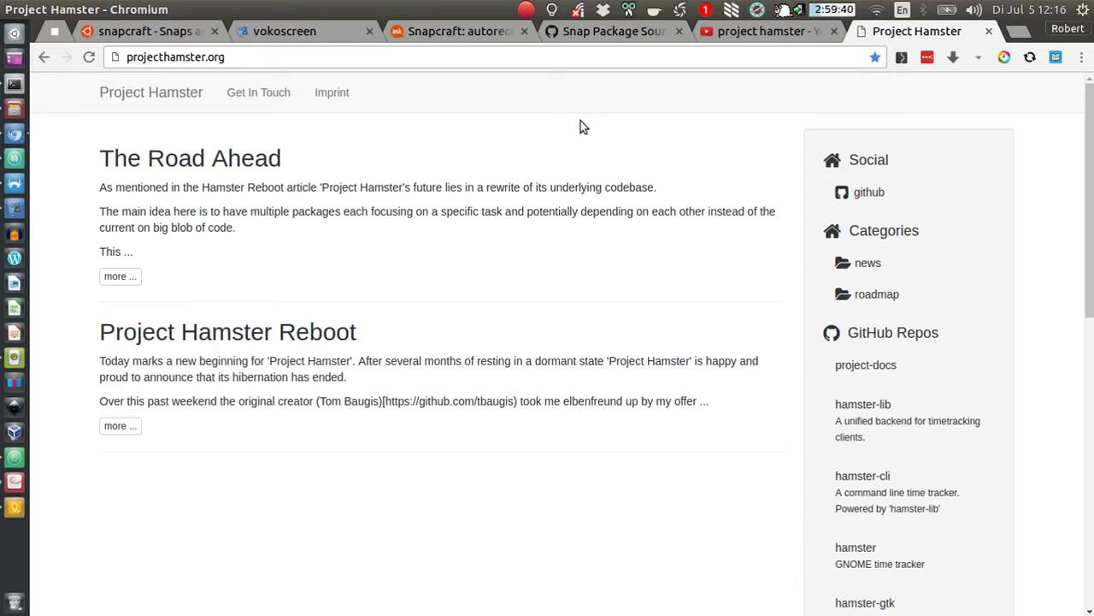
click(16, 484)
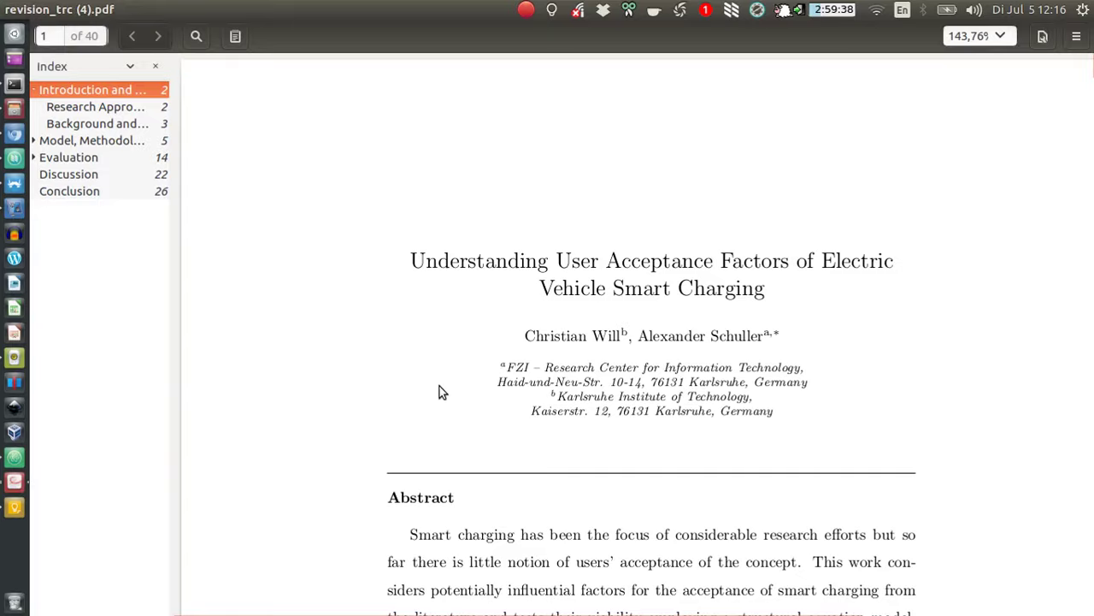
scroll(439, 386, down, 15)
scroll(445, 342, down, 20)
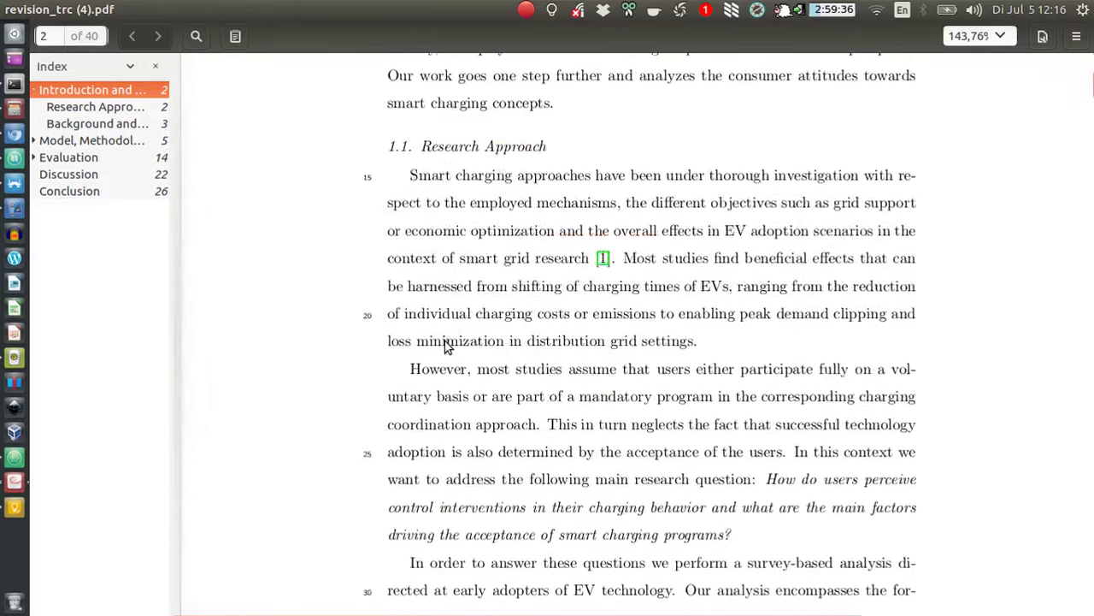
scroll(446, 345, up, 20)
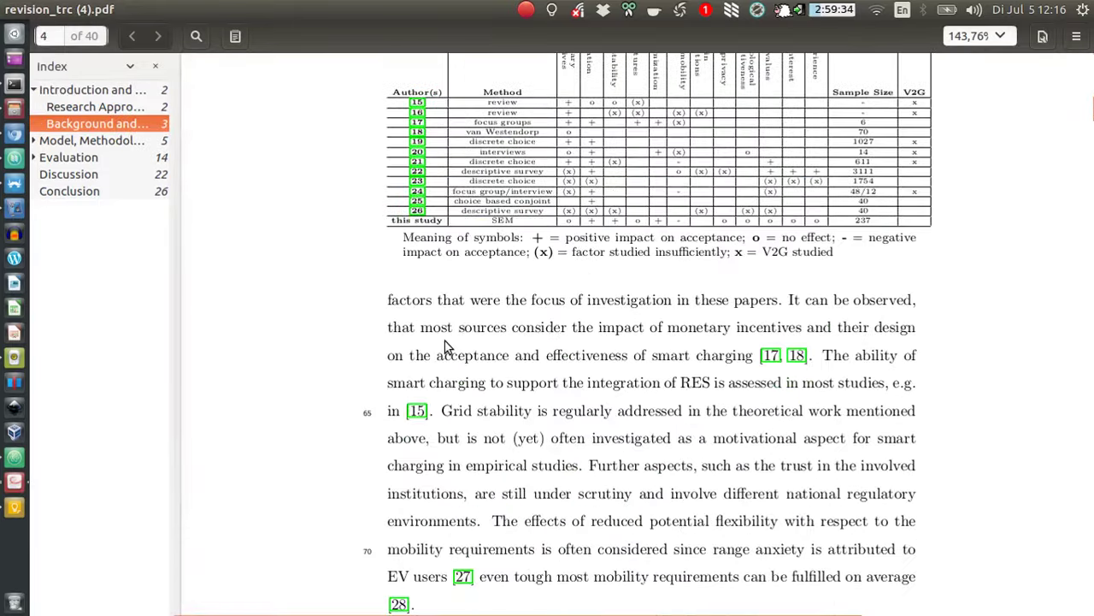
- Stop tracking the running "Proof-read paper" activity
click(757, 10)
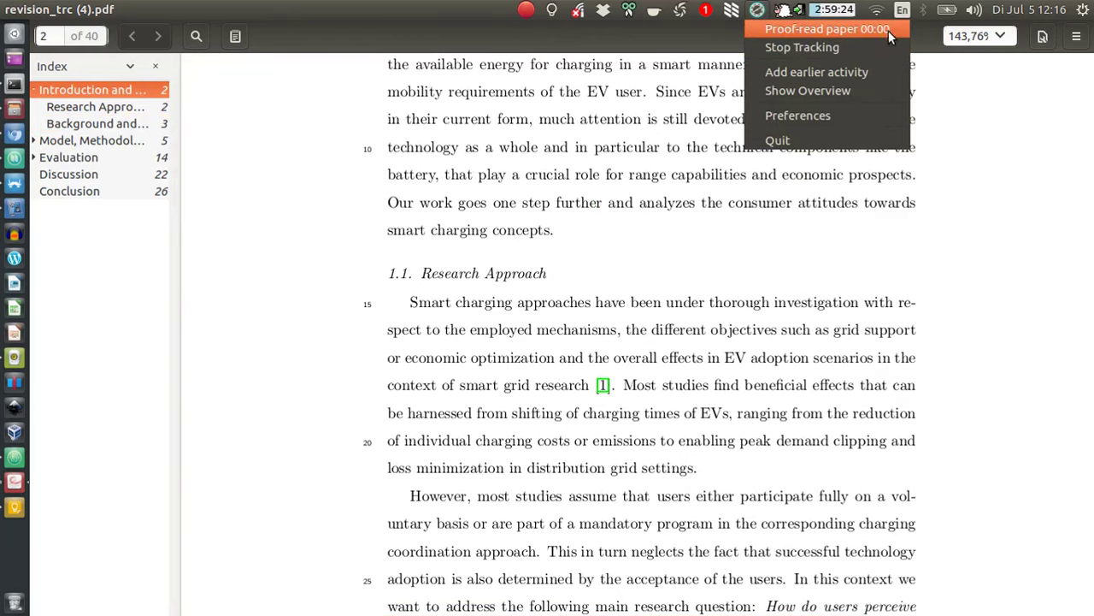
mouse_move(816, 16)
mouse_move(758, 10)
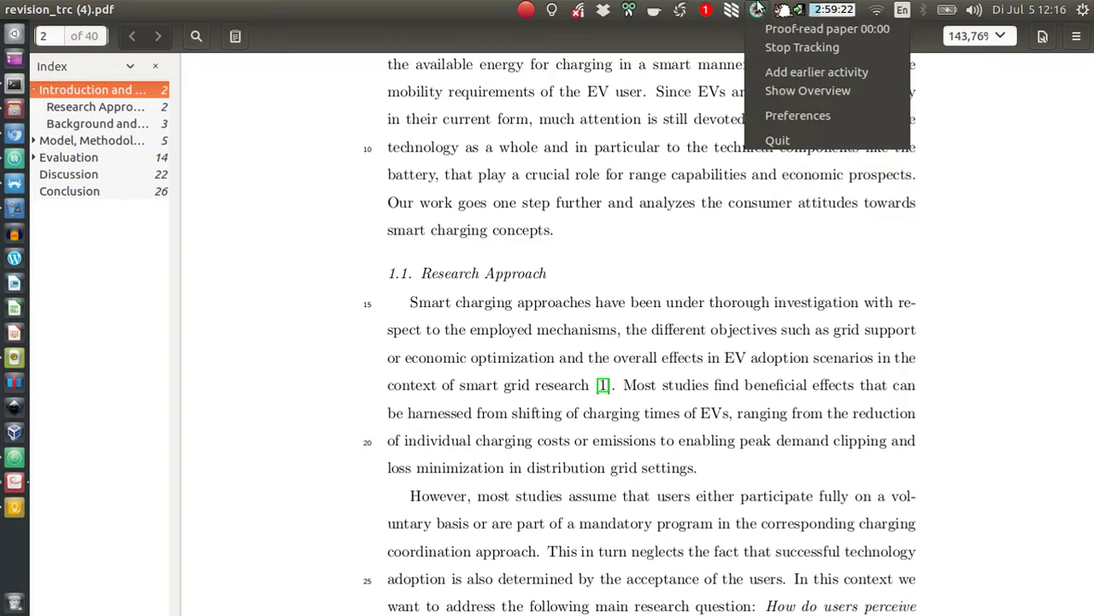
click(787, 47)
- Open the Hamster overview for July 4–10, 2016, and examine the week's activities and totals
click(758, 9)
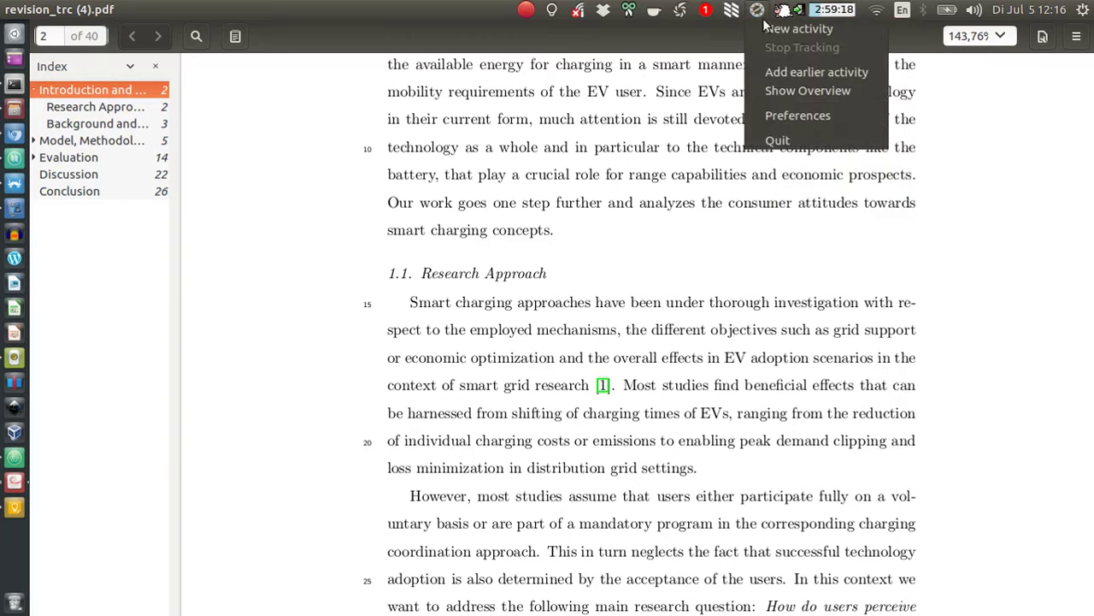
click(796, 87)
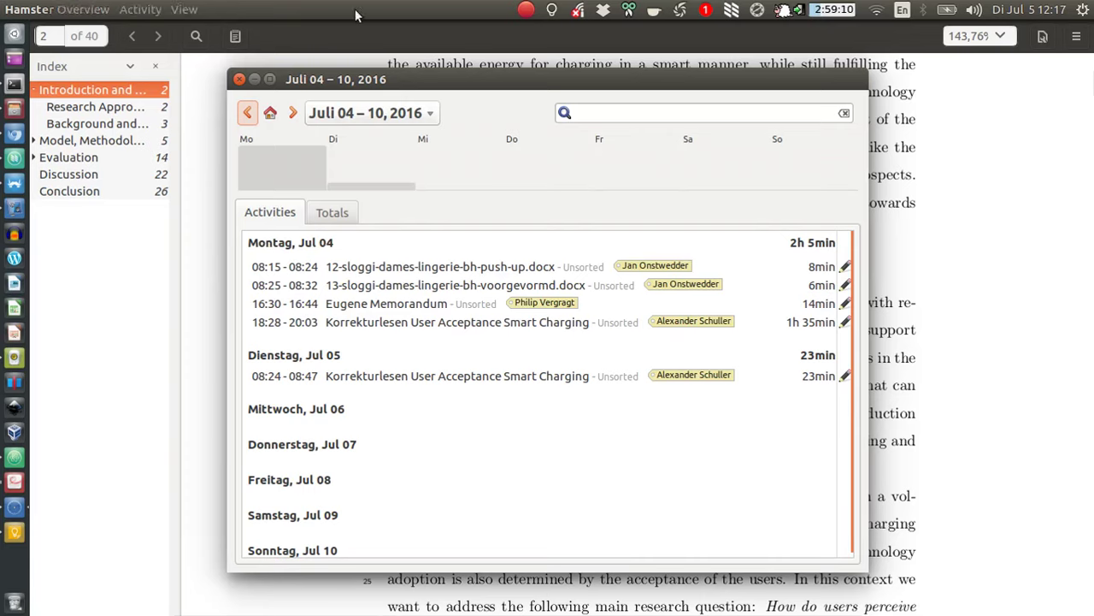
drag(334, 78, 398, 45)
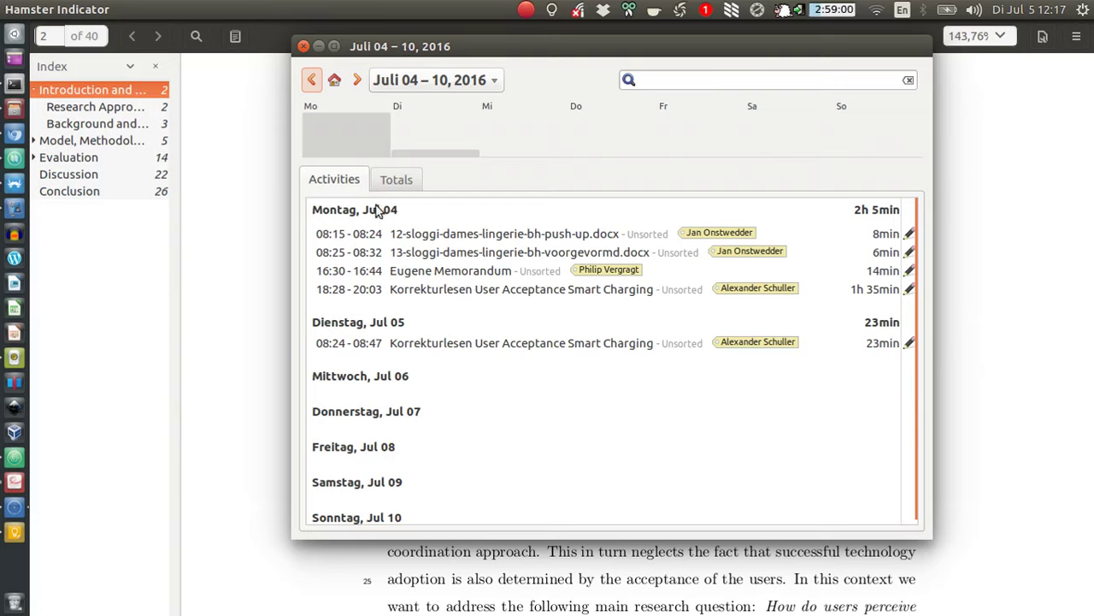
click(377, 344)
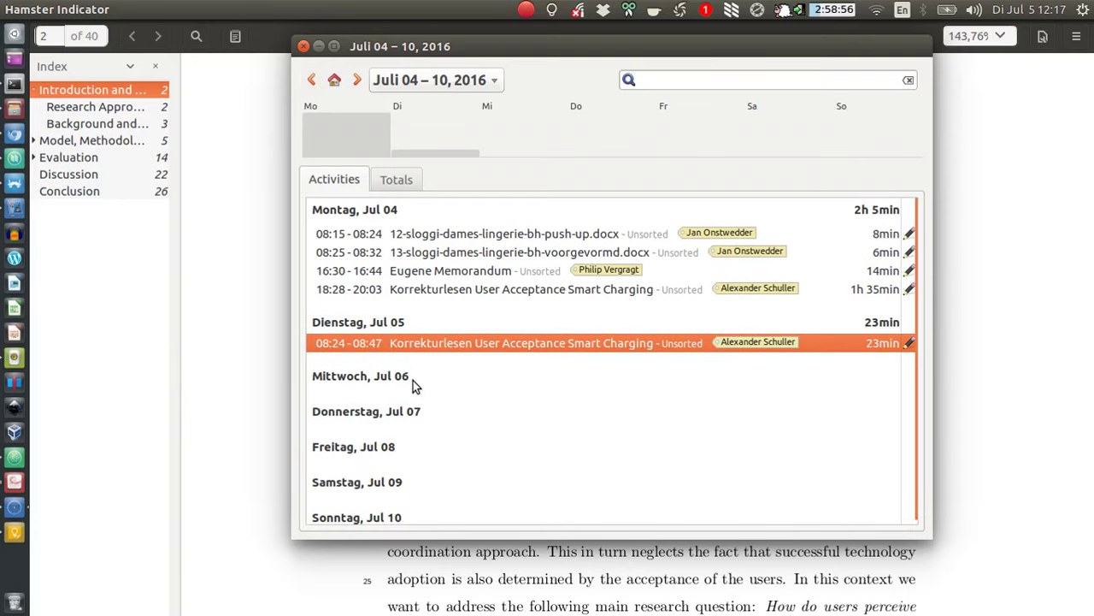
click(411, 179)
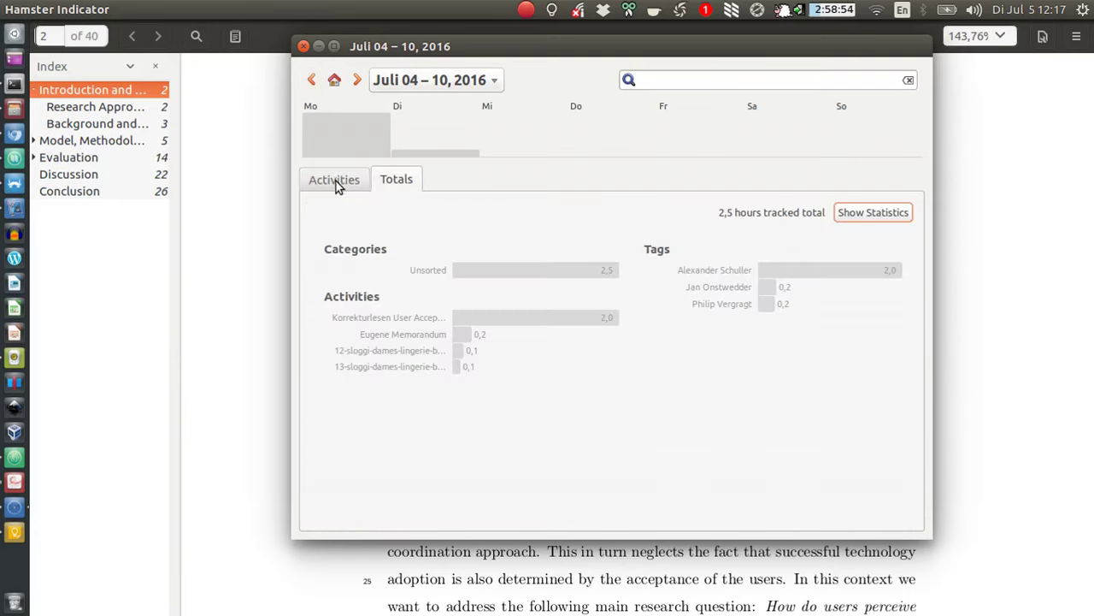
click(336, 181)
- View the July 5 entry's details and the blank earlier-activity form for that day, cancel both, and close the overview
double_click(436, 345)
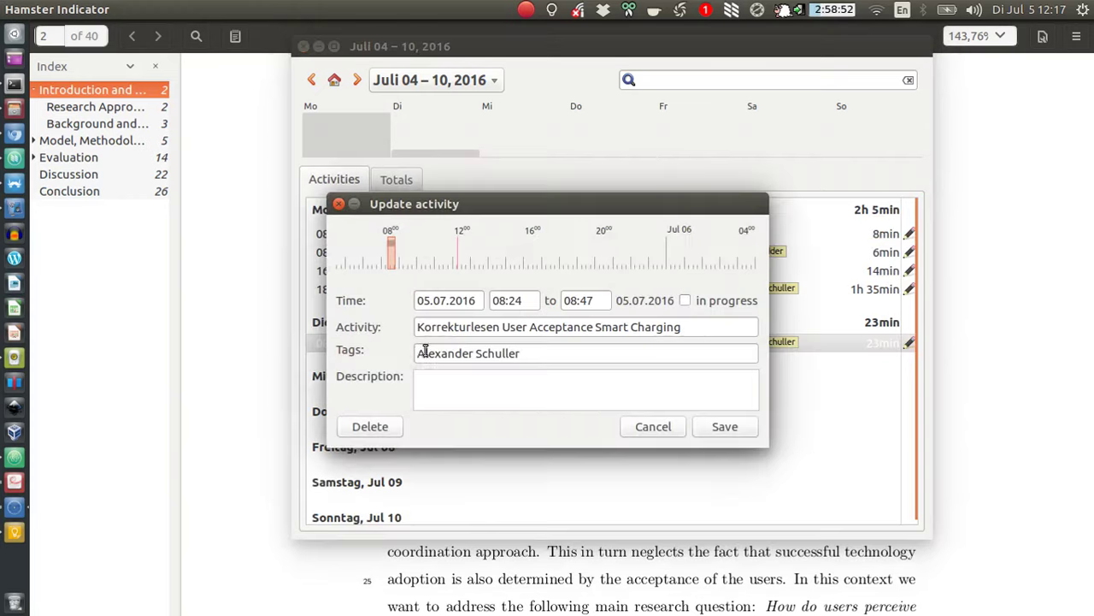
click(652, 426)
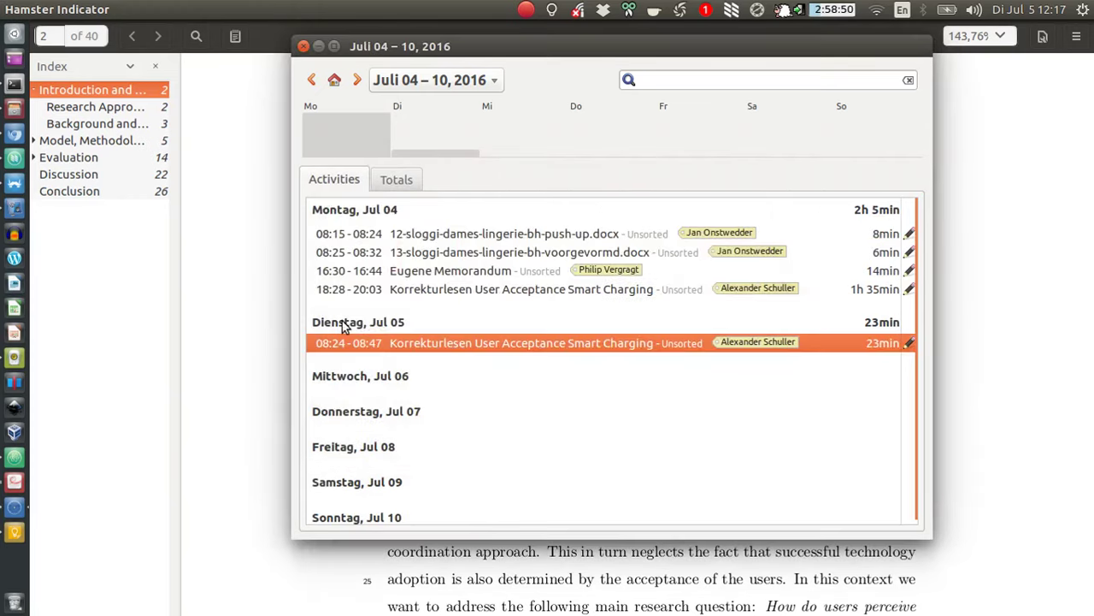
double_click(345, 326)
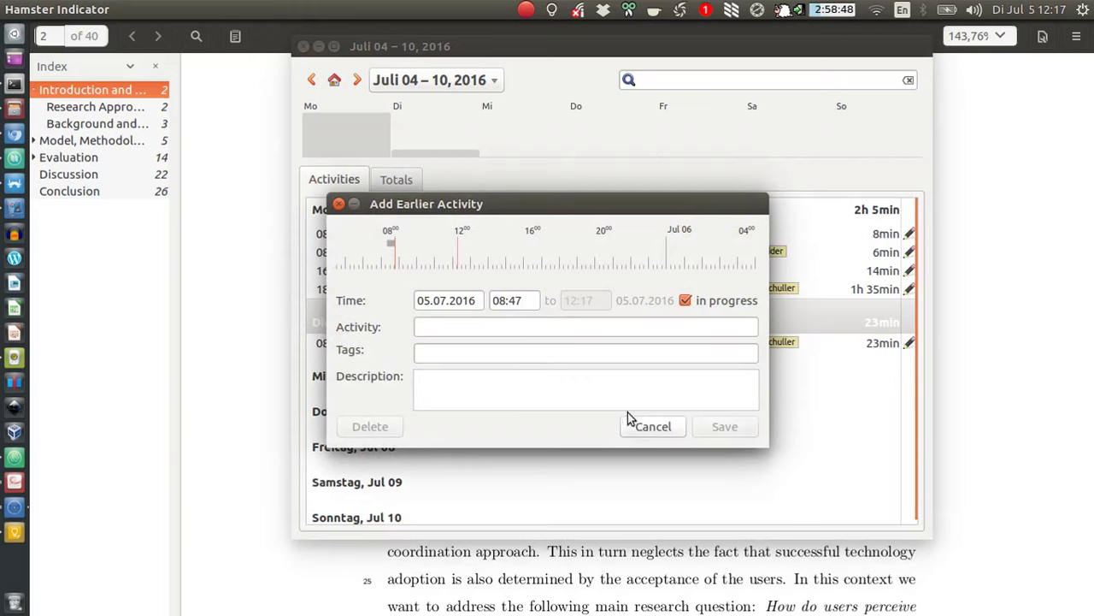
click(639, 425)
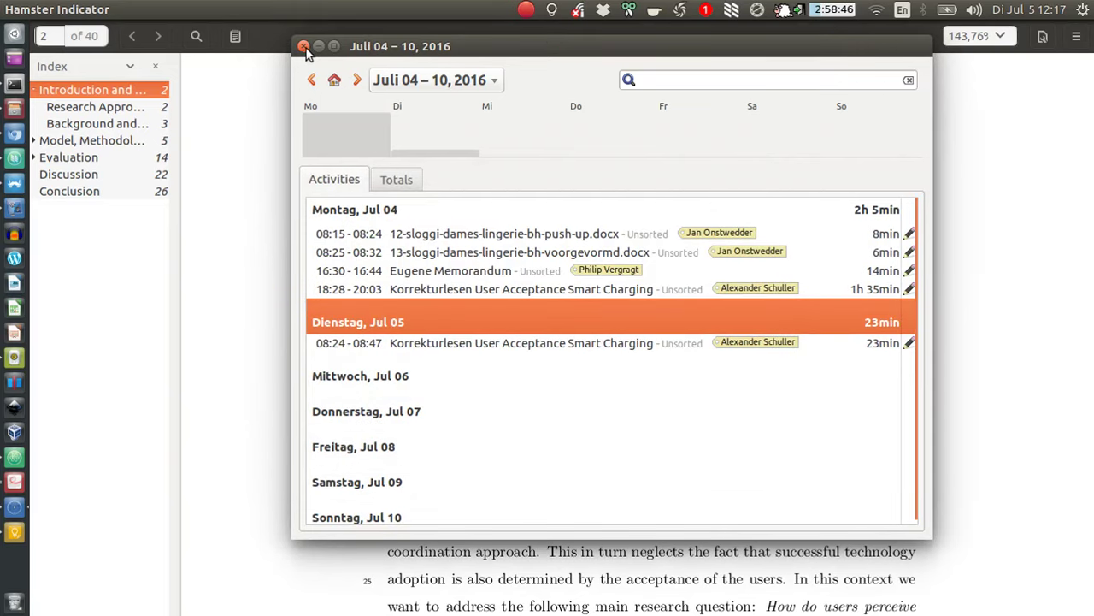
click(306, 48)
- Inspect the earlier-activity form for July 5 from the Hamster overview, cancel it, and view the week's totals
click(782, 10)
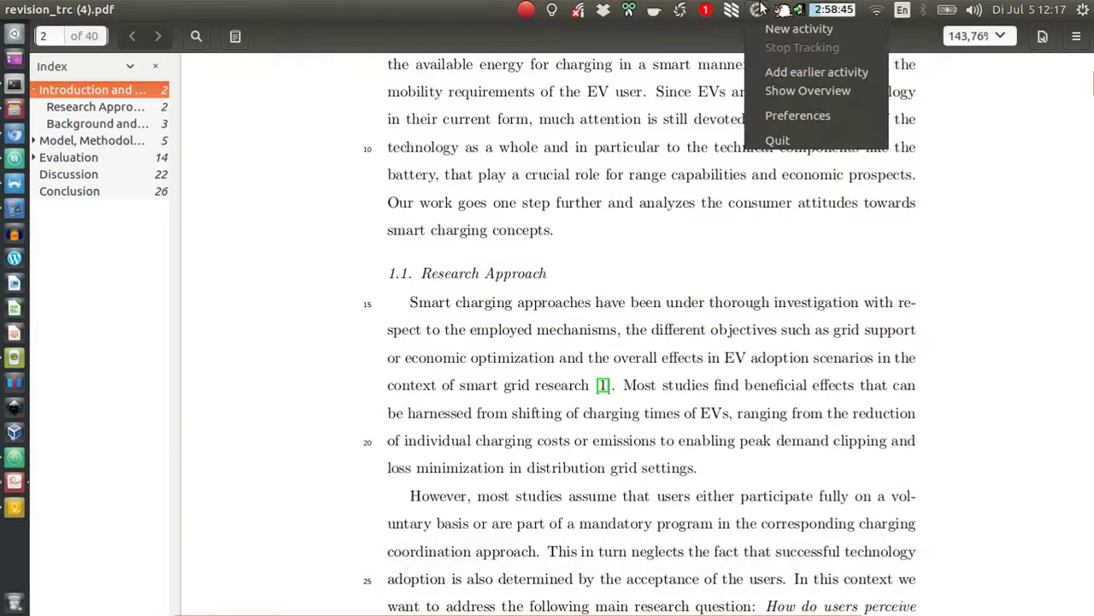
click(830, 92)
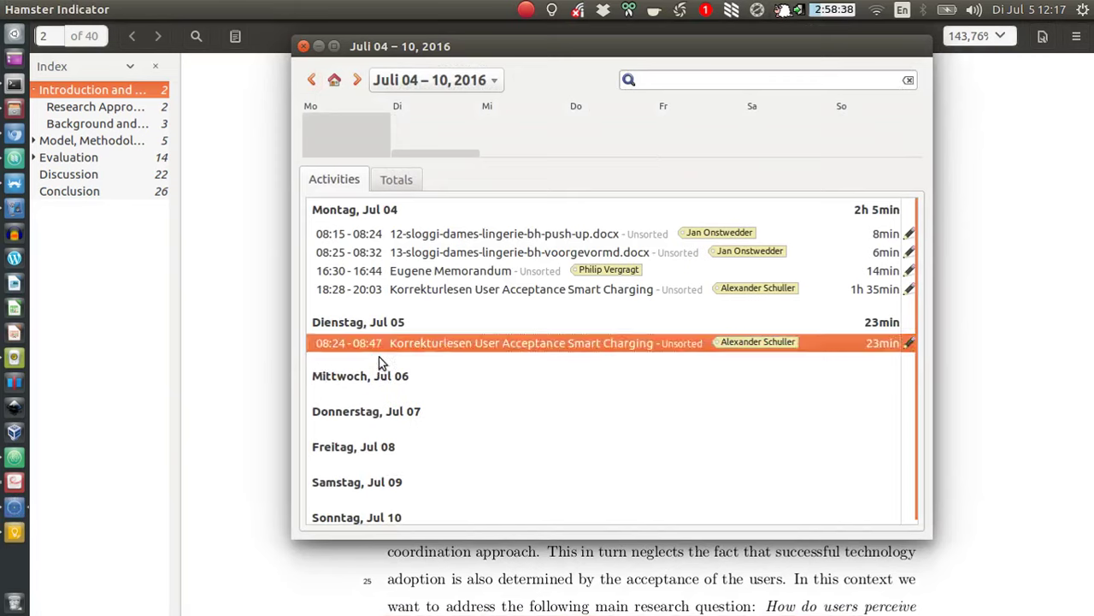
key(End)
key(Up)
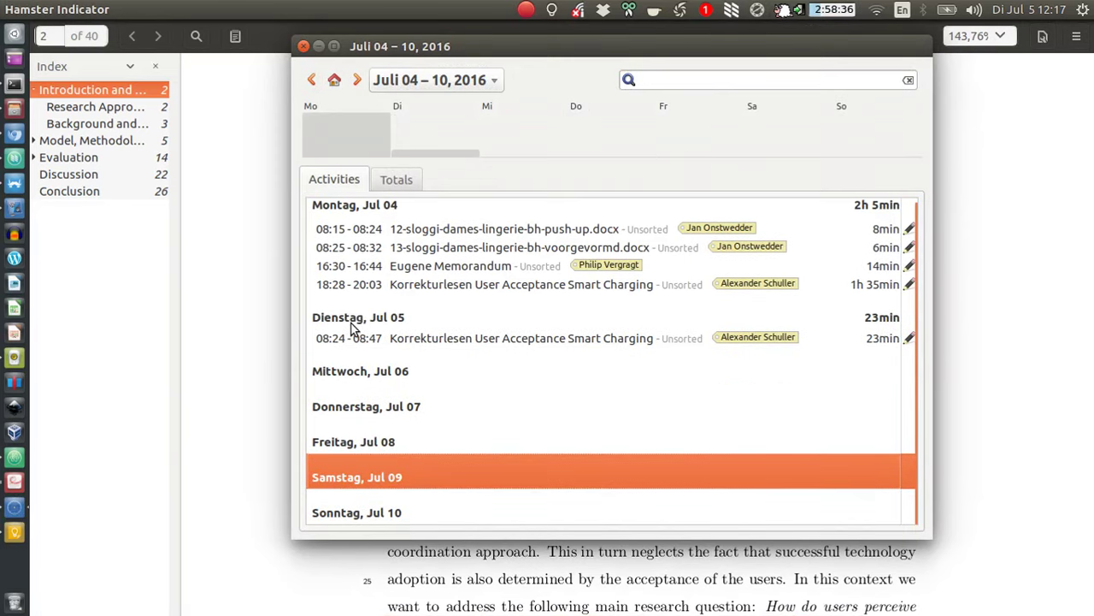
double_click(392, 316)
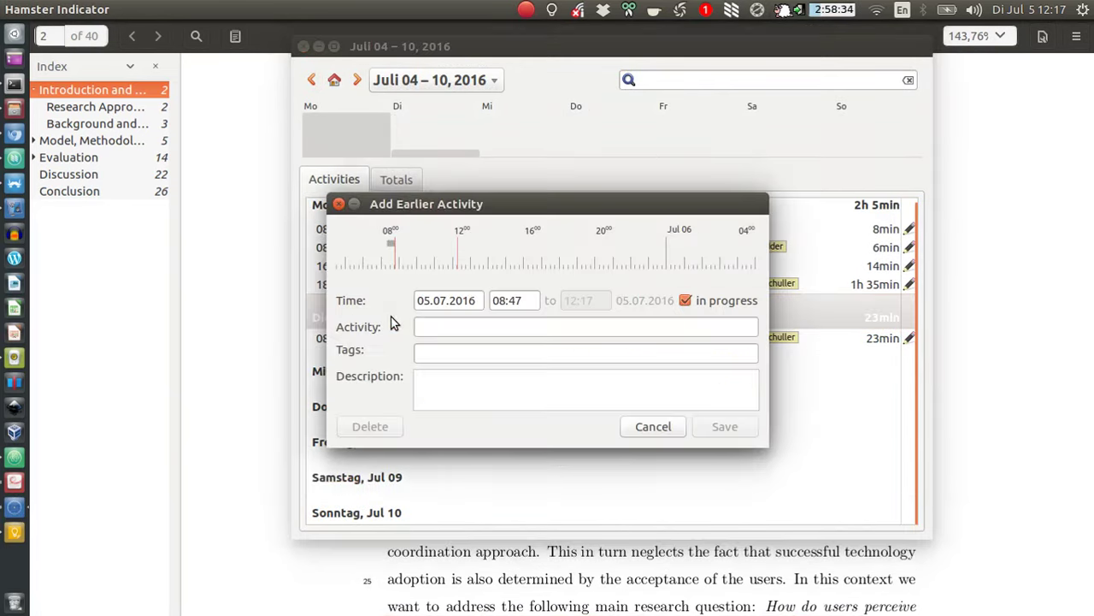
click(650, 428)
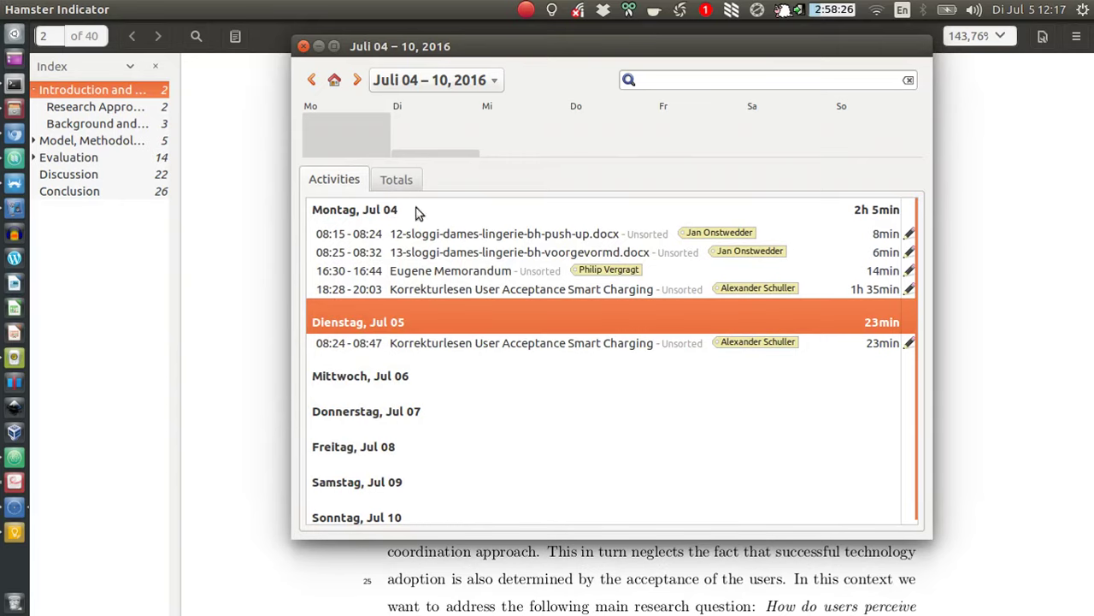
click(394, 183)
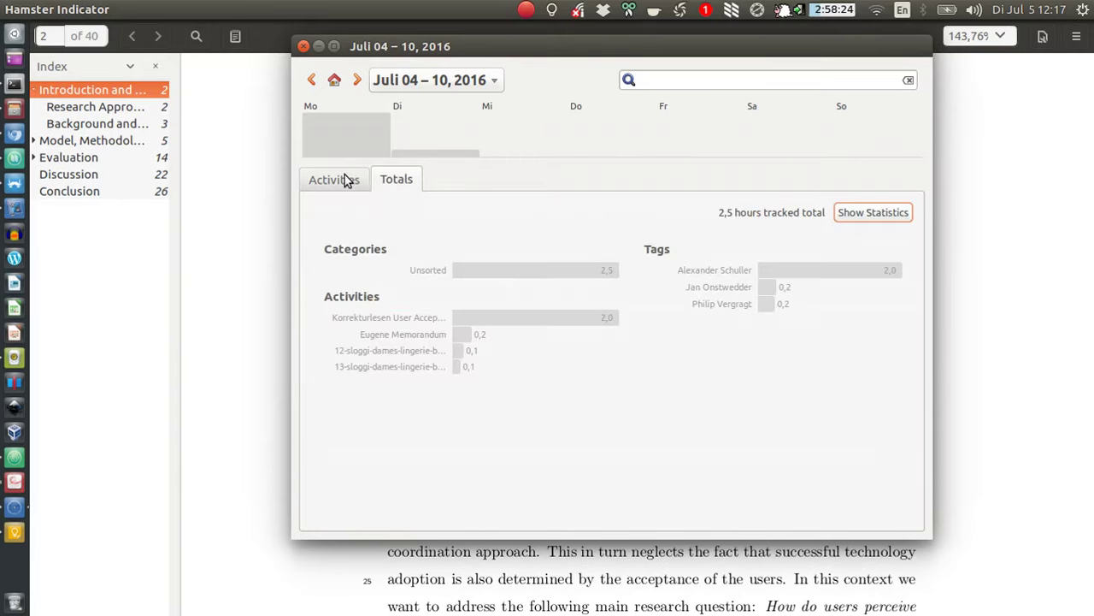
- View the overview's tracking statistics, close them, and return to the week's activities list
click(885, 213)
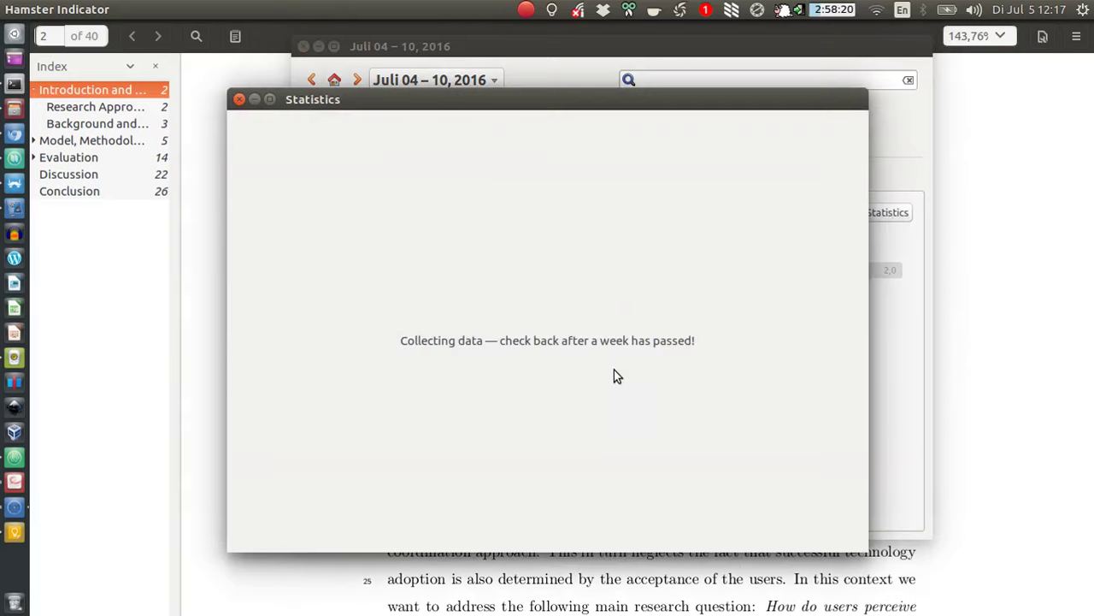
click(239, 100)
click(344, 177)
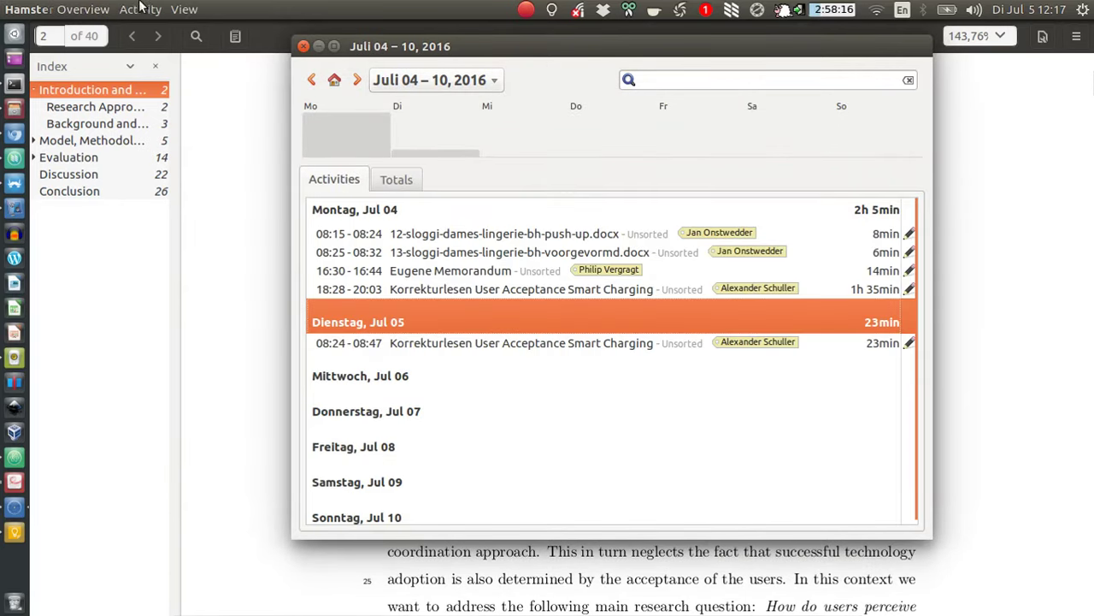
- Inspect the file formats offered for saving the July 4–10 report, and cancel without saving
click(83, 9)
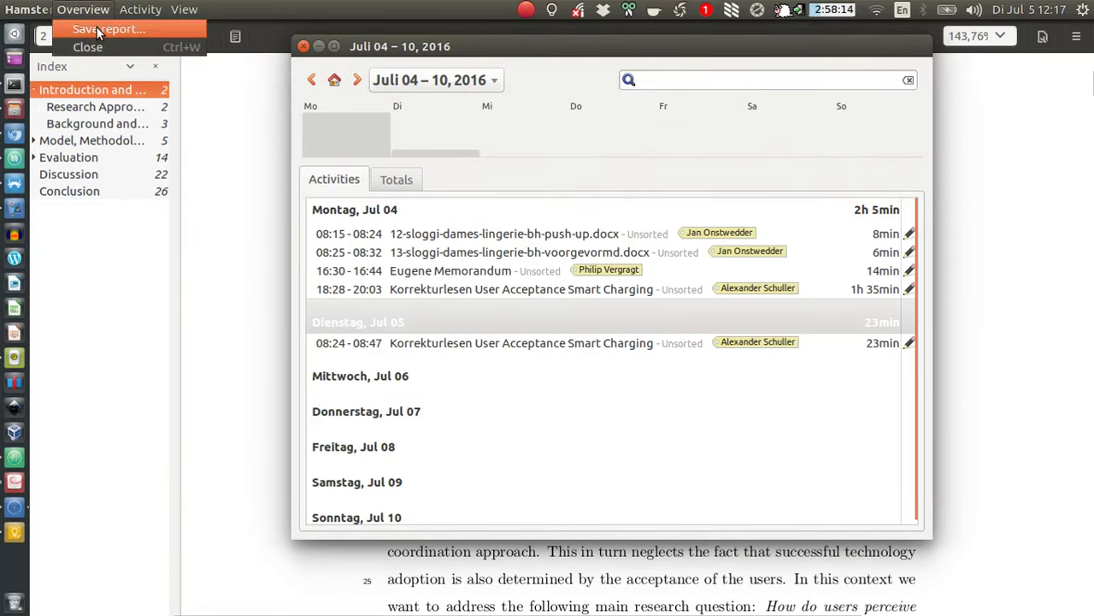
click(98, 29)
click(744, 557)
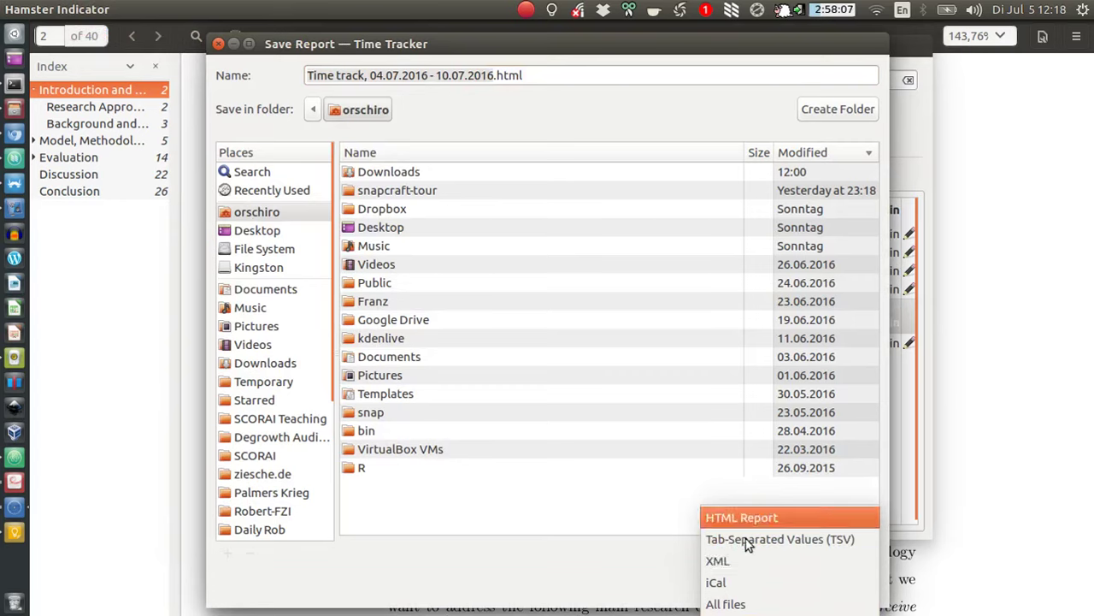
click(654, 588)
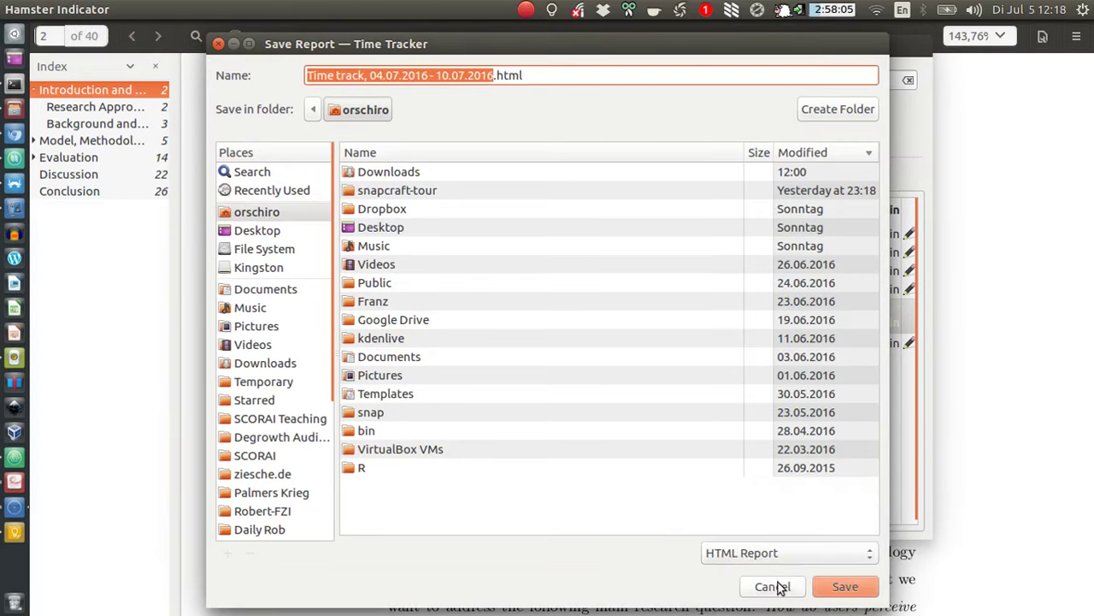
click(773, 586)
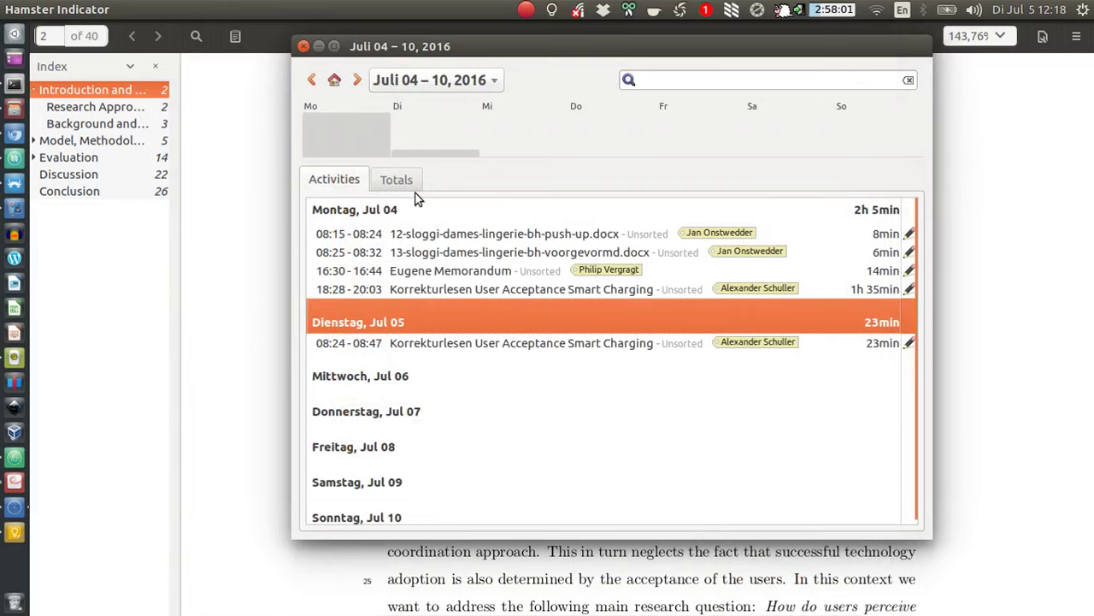
- Look over the July 4–10 activities list and close the Hamster overview
scroll(418, 317, down, 1)
scroll(419, 318, up, 1)
click(304, 47)
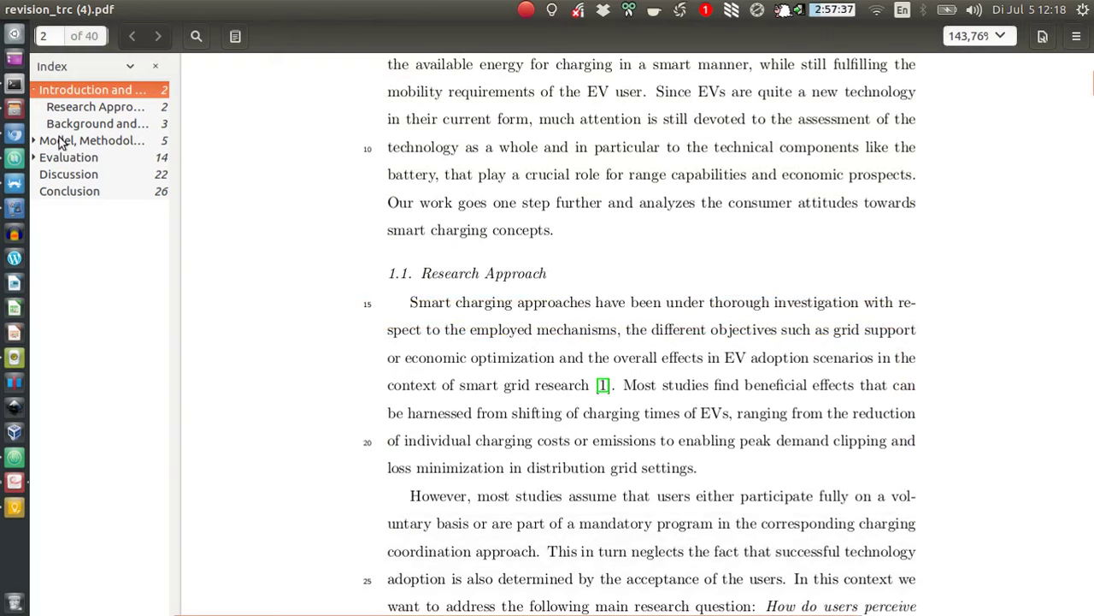
- Switch to Chromium and examine the Project Hamster website's articles and its list of GitHub repositories
click(15, 134)
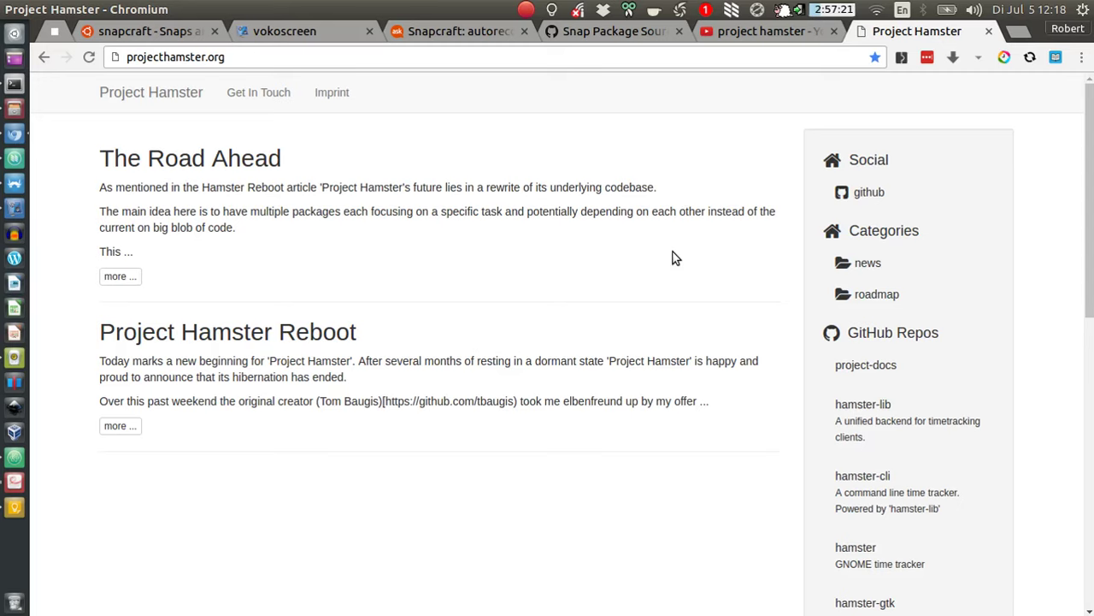
scroll(714, 421, down, 5)
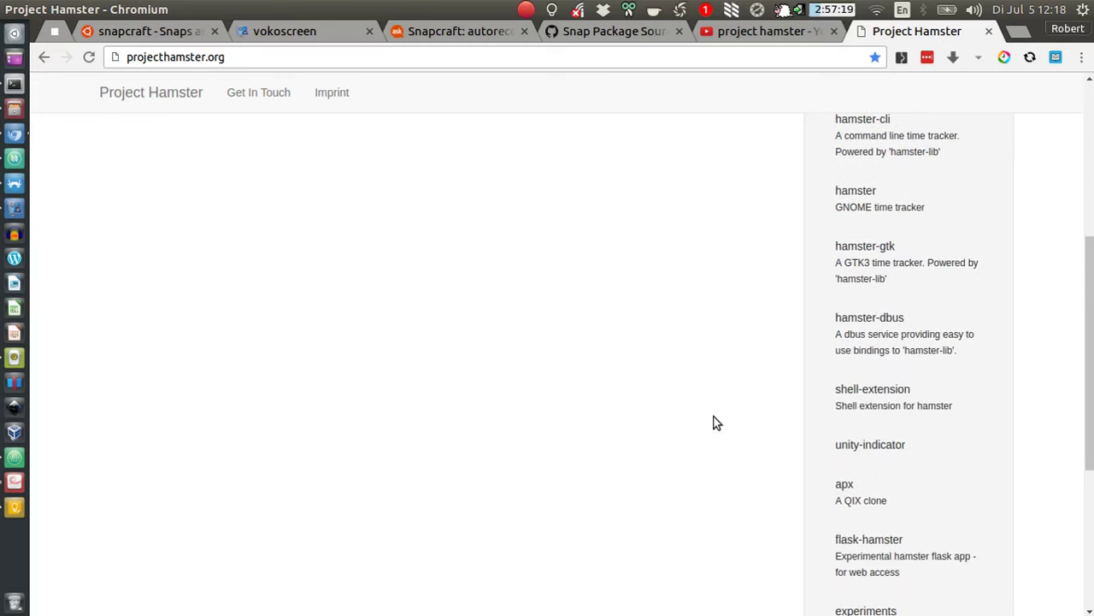
scroll(715, 421, up, 5)
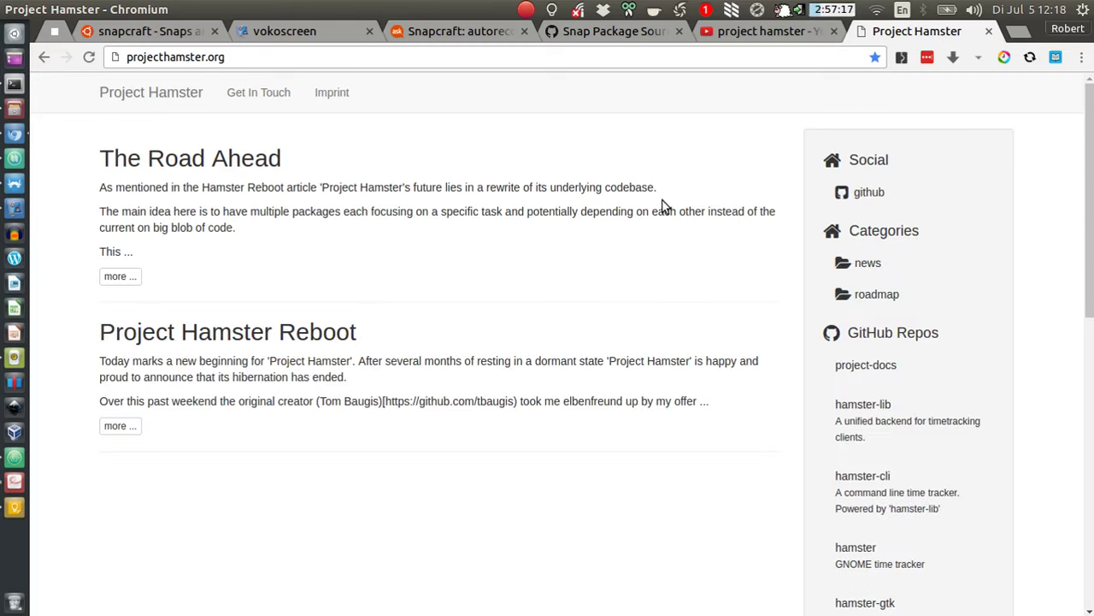